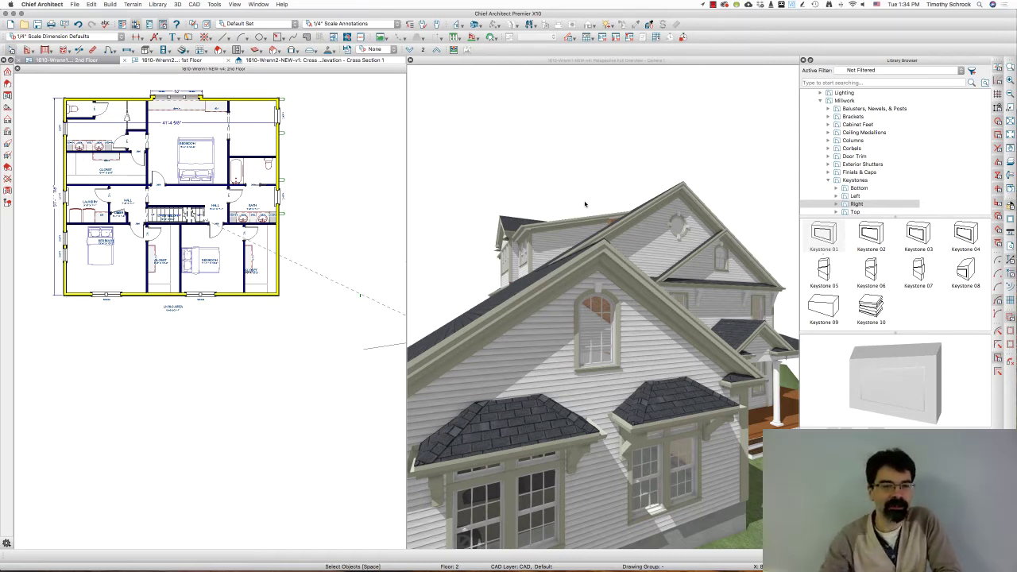
# Examine the second-floor plan and locate the keystone that sits detached outside the building's walls
pyautogui.scroll(2, 124, 248)
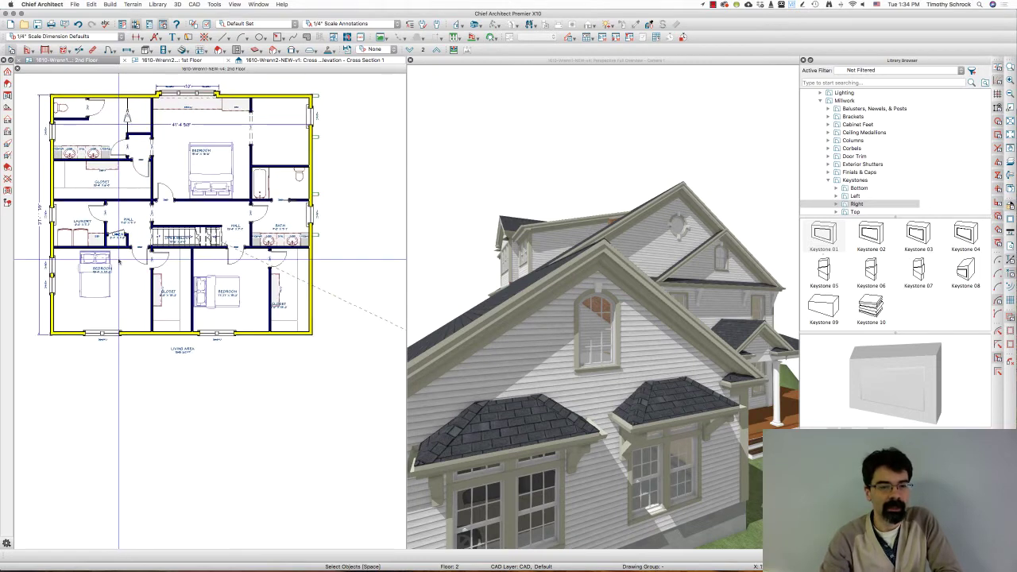
pyautogui.scroll(-1, 124, 261)
pyautogui.scroll(1, 342, 267)
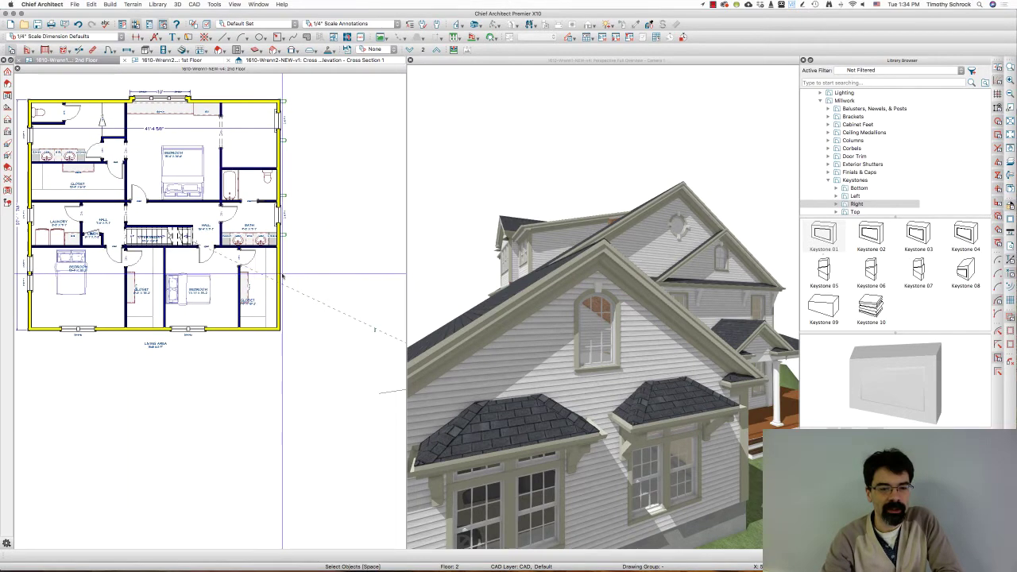
pyautogui.click(374, 329)
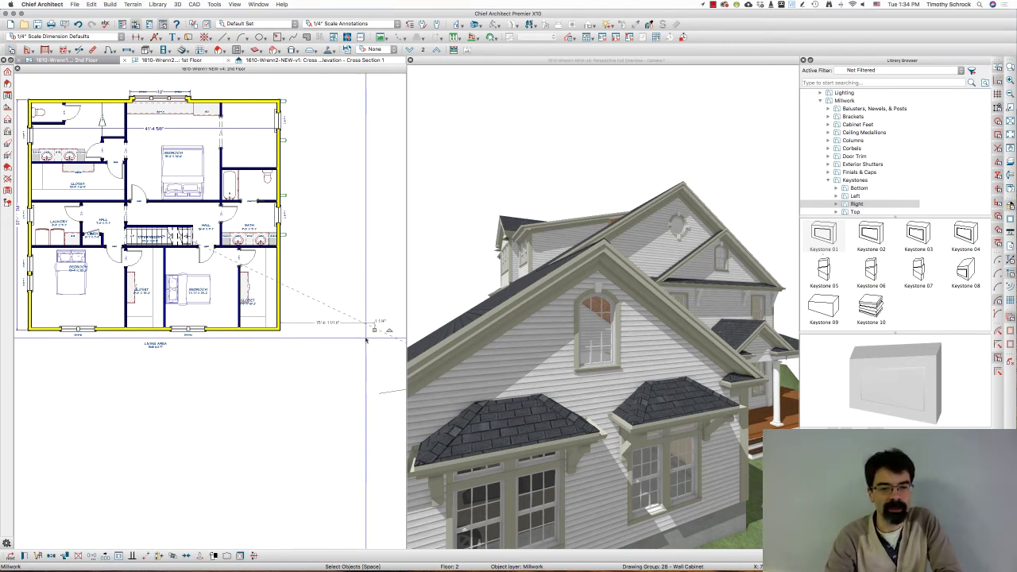
pyautogui.click(366, 348)
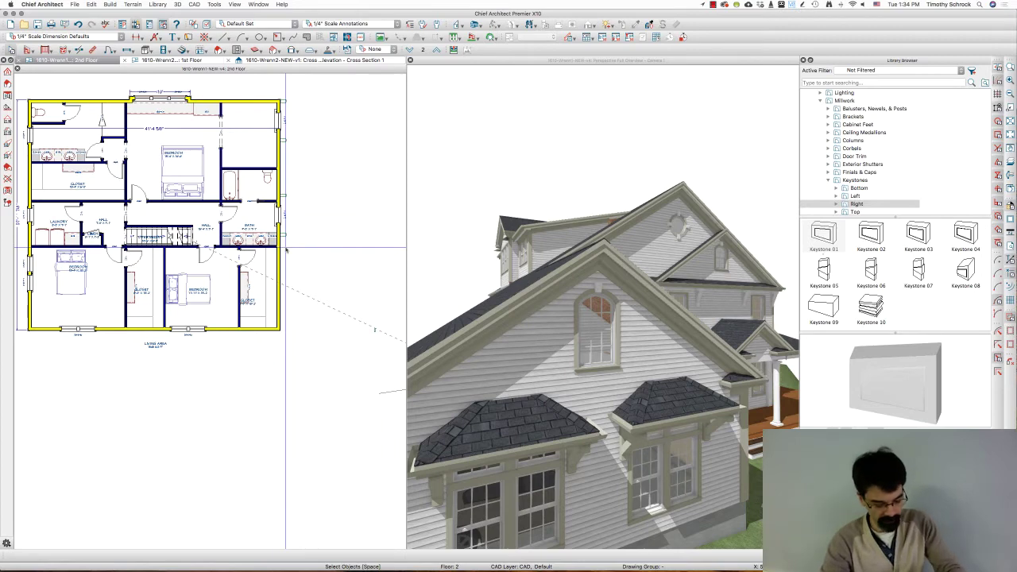
pyautogui.scroll(1, 286, 250)
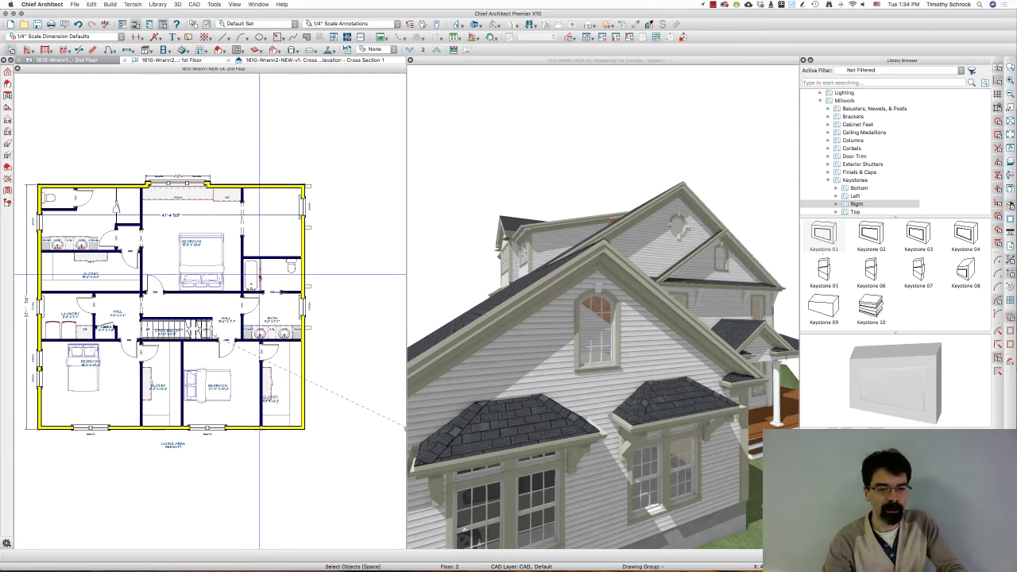
pyautogui.scroll(-1, 259, 275)
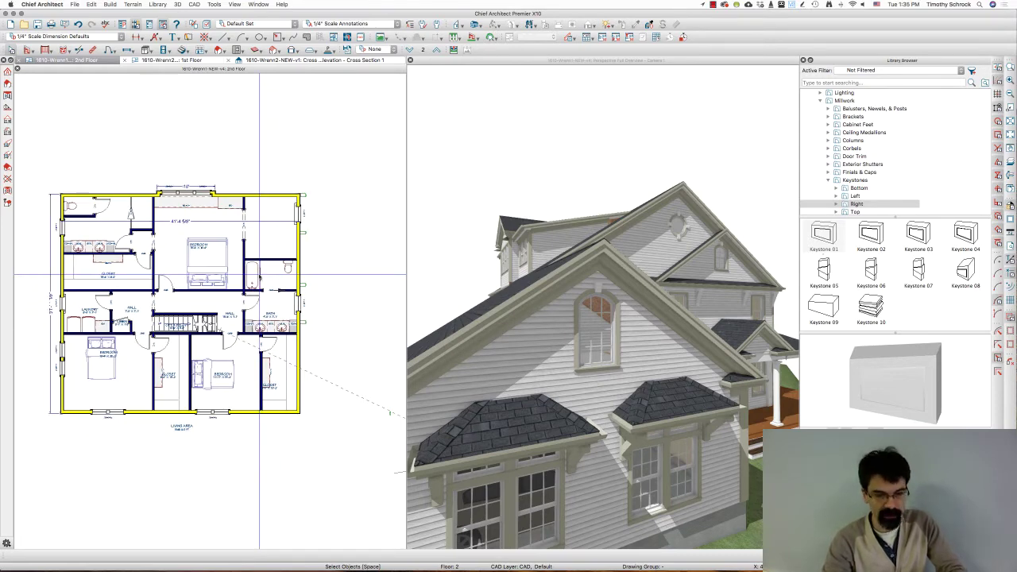
pyautogui.scroll(1, 259, 275)
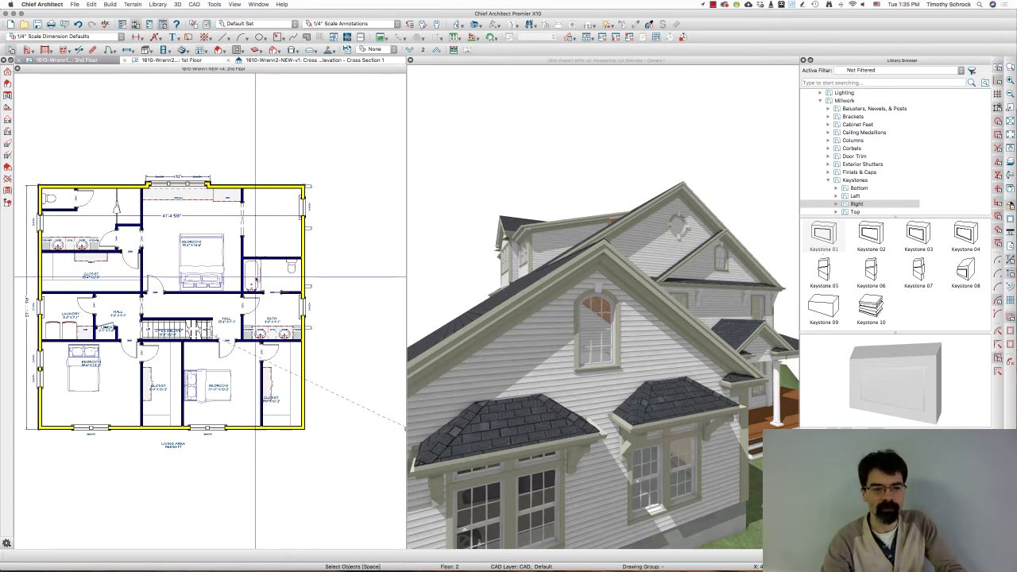
pyautogui.scroll(-1, 236, 290)
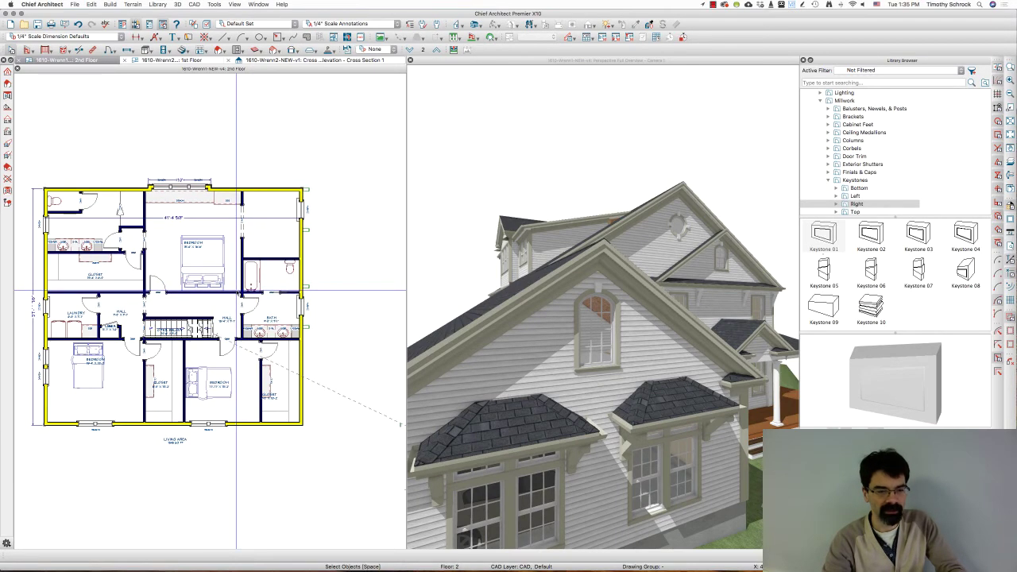
pyautogui.click(1011, 123)
pyautogui.click(1010, 134)
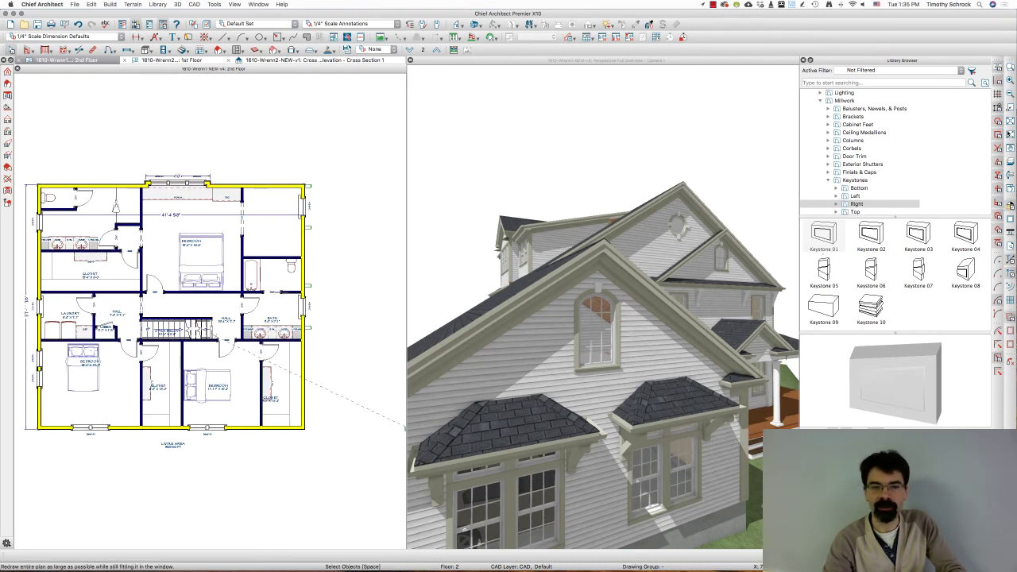
pyautogui.click(1011, 123)
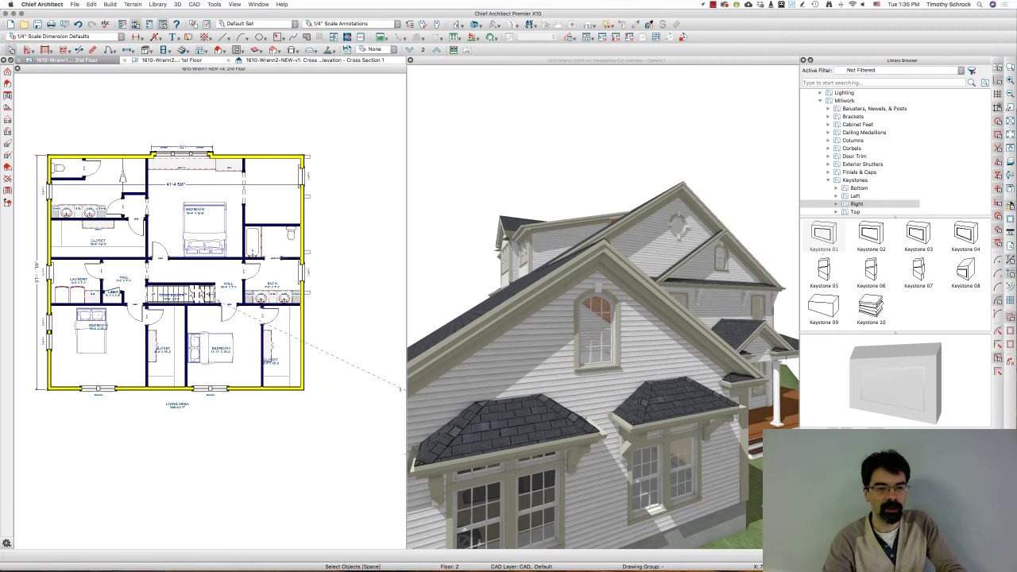
# Select the detached keystone in the second-floor plan and close the perspective camera view beside it
pyautogui.scroll(3, 400, 389)
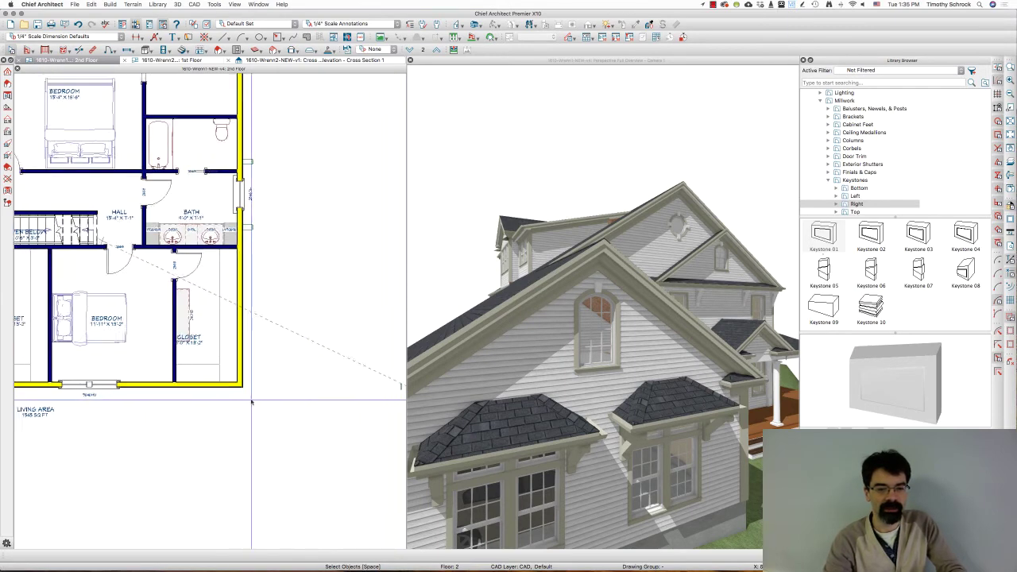
pyautogui.scroll(-2, 375, 386)
pyautogui.scroll(6, 377, 385)
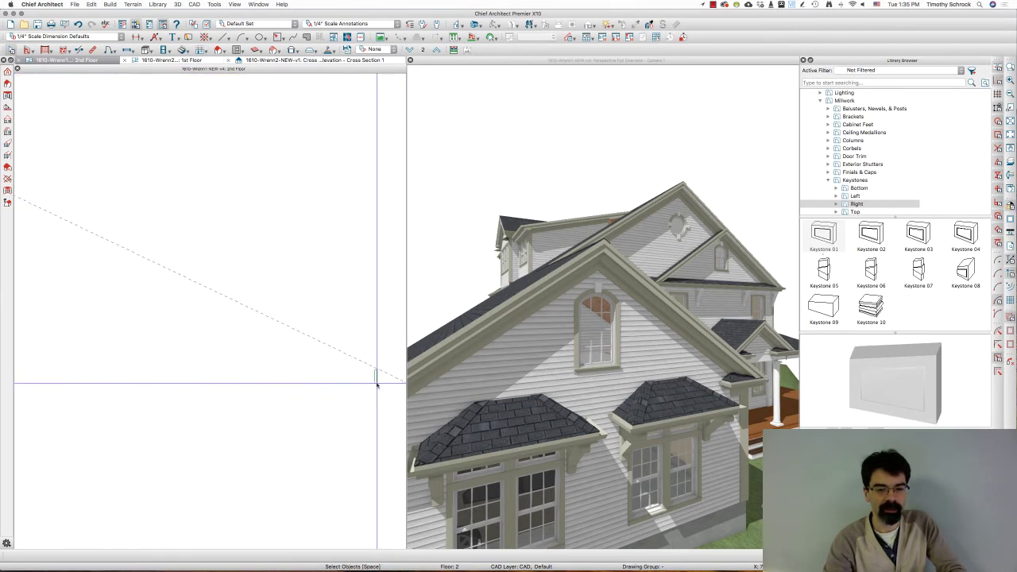
pyautogui.click(377, 381)
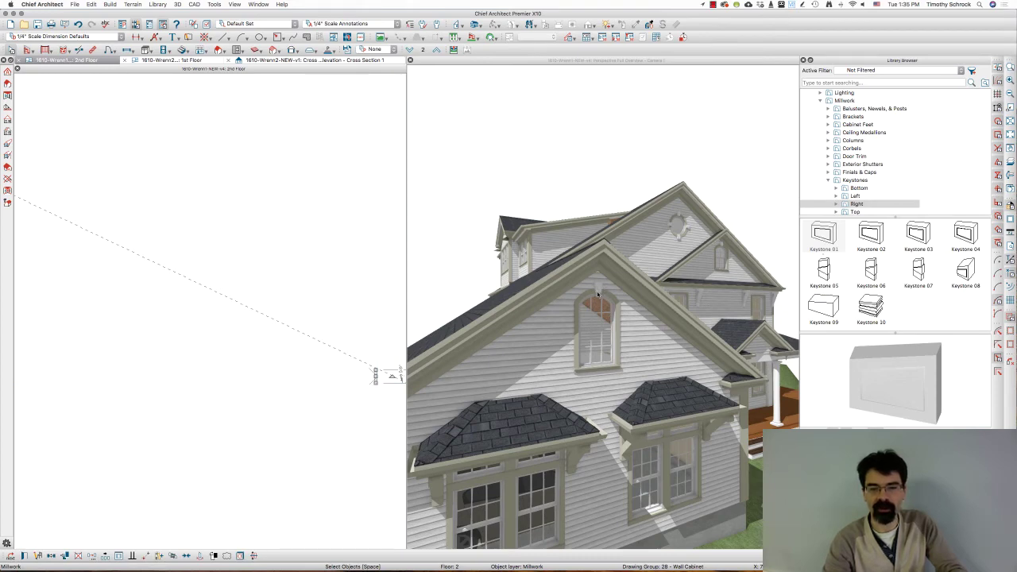
pyautogui.click(413, 62)
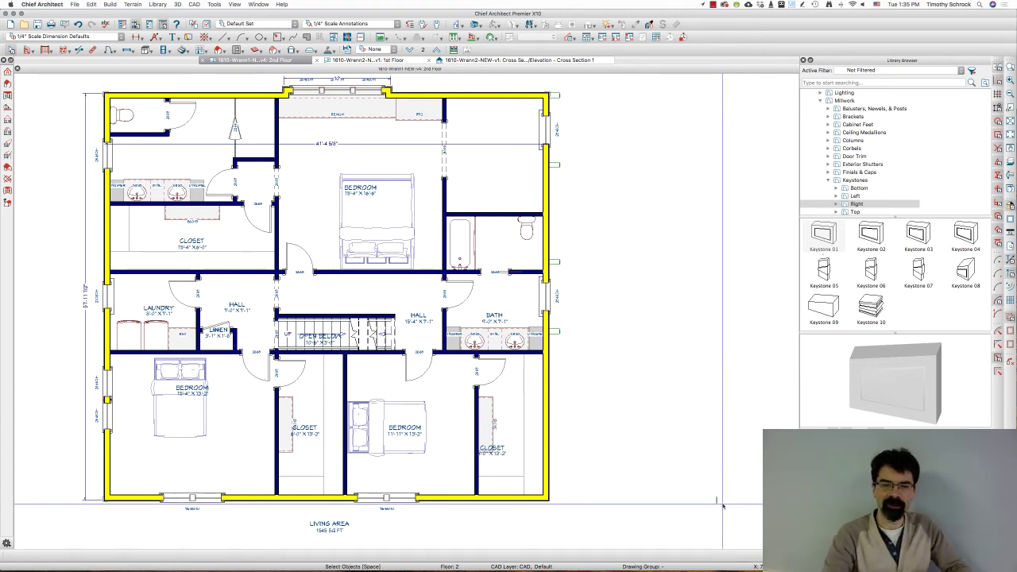
# Set the elevation reference of the detached keystone on the second floor to Absolute
pyautogui.click(717, 501)
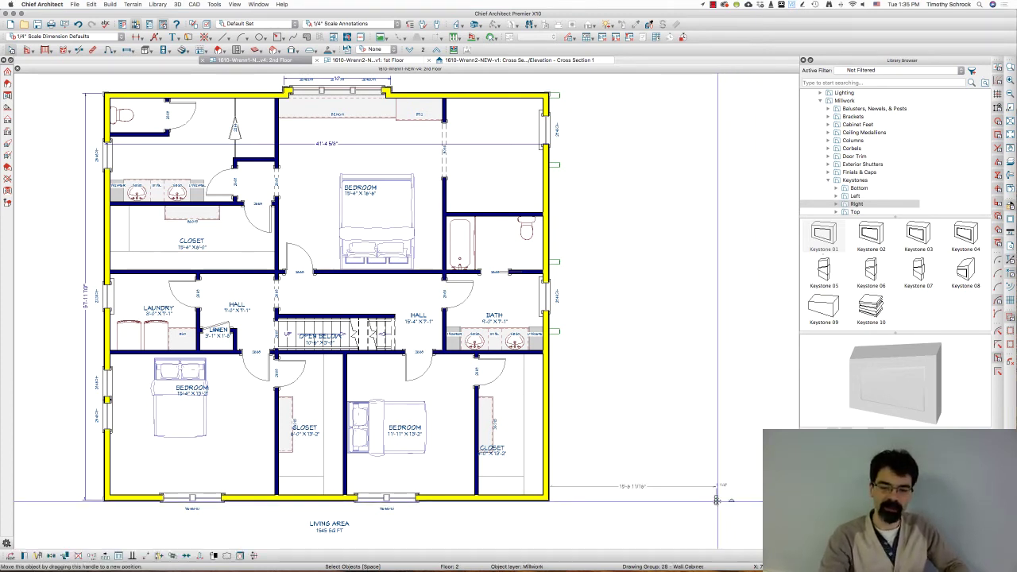
pyautogui.scroll(1, 664, 469)
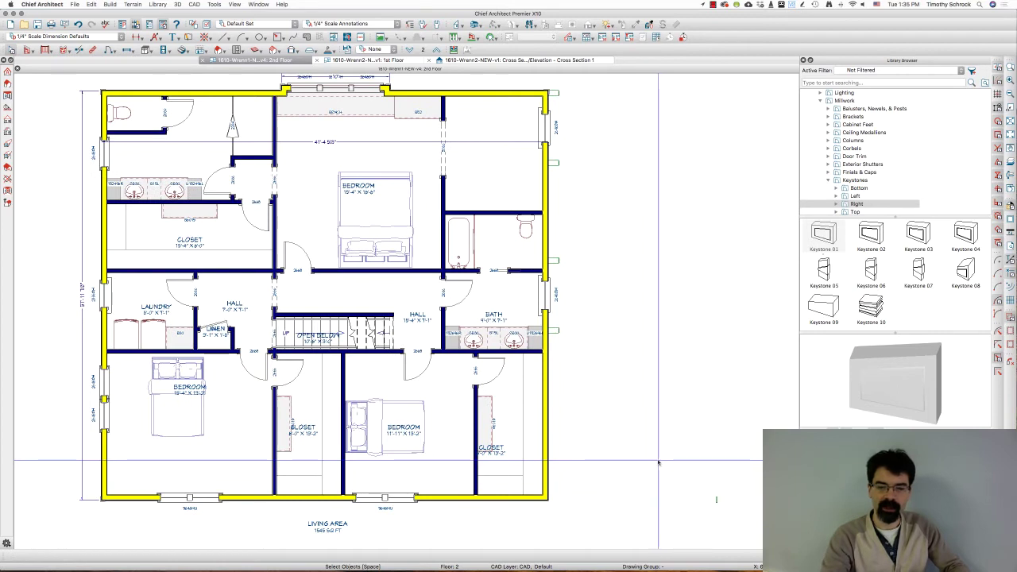
pyautogui.click(561, 335)
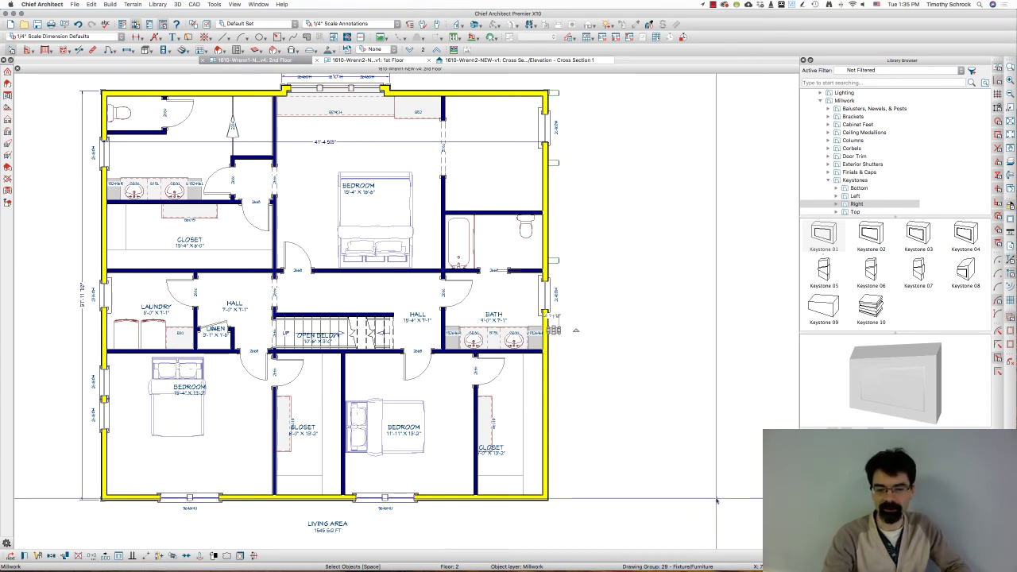
pyautogui.click(717, 500)
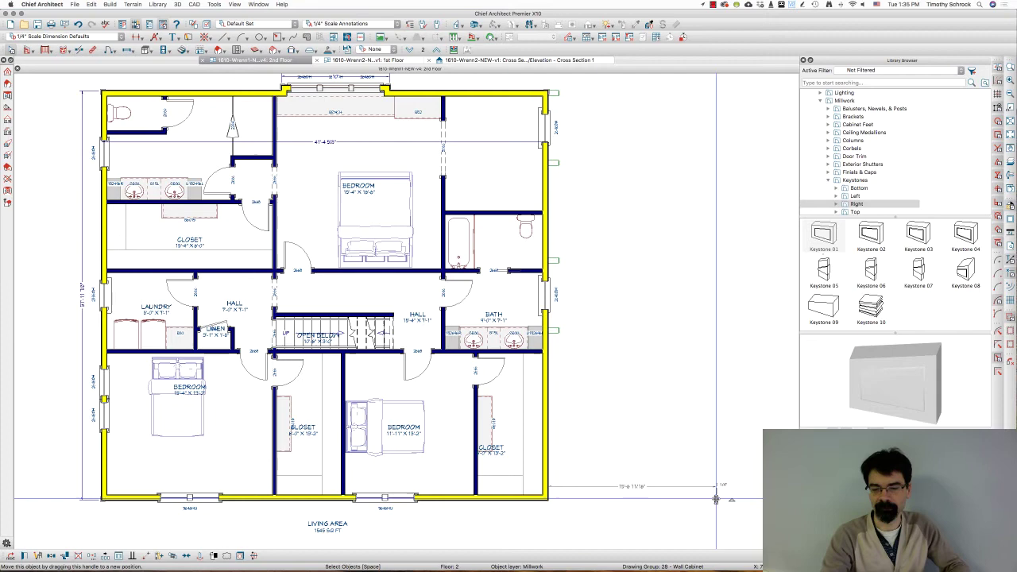
pyautogui.doubleClick(716, 499)
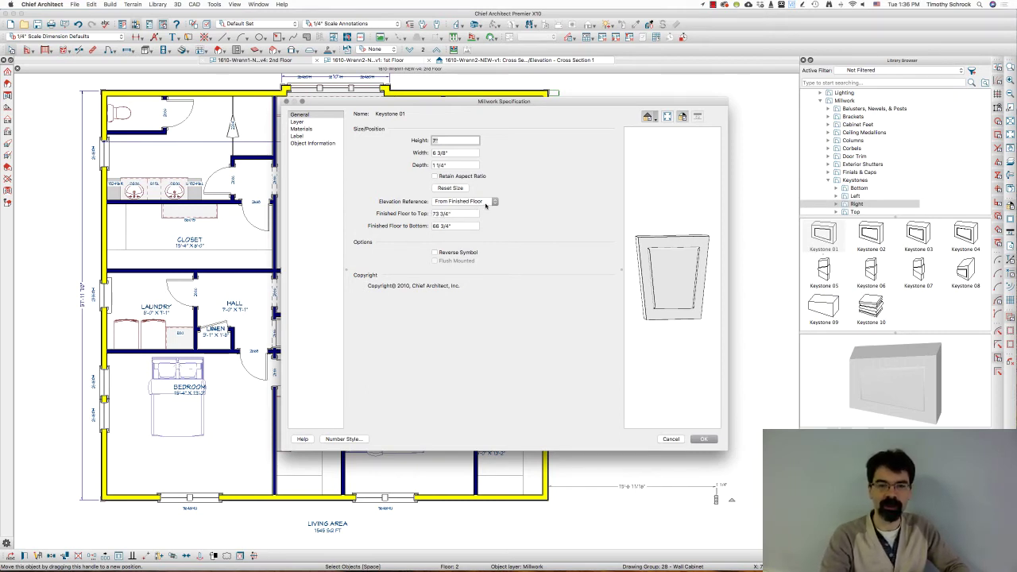
pyautogui.click(494, 202)
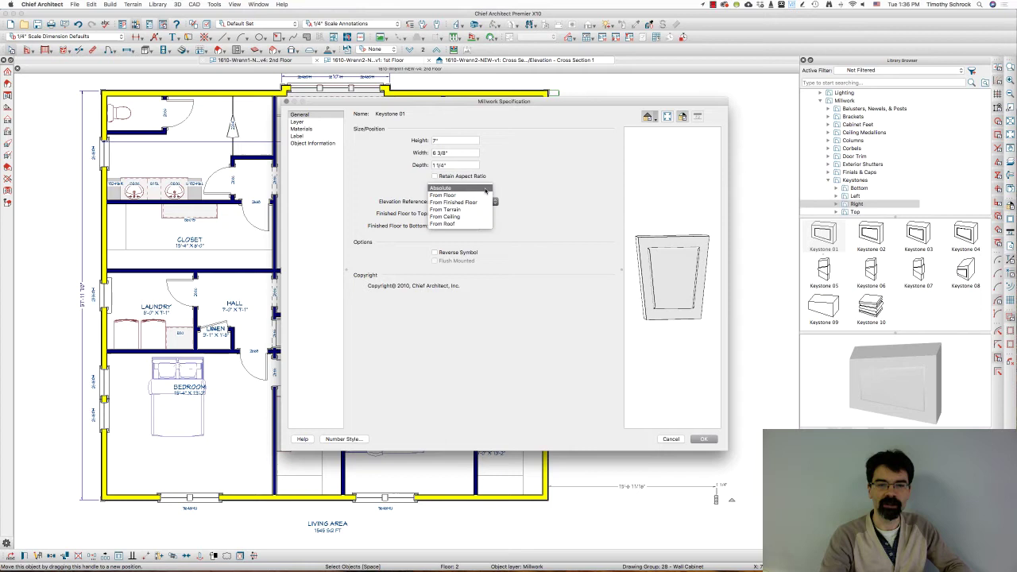
pyautogui.click(486, 189)
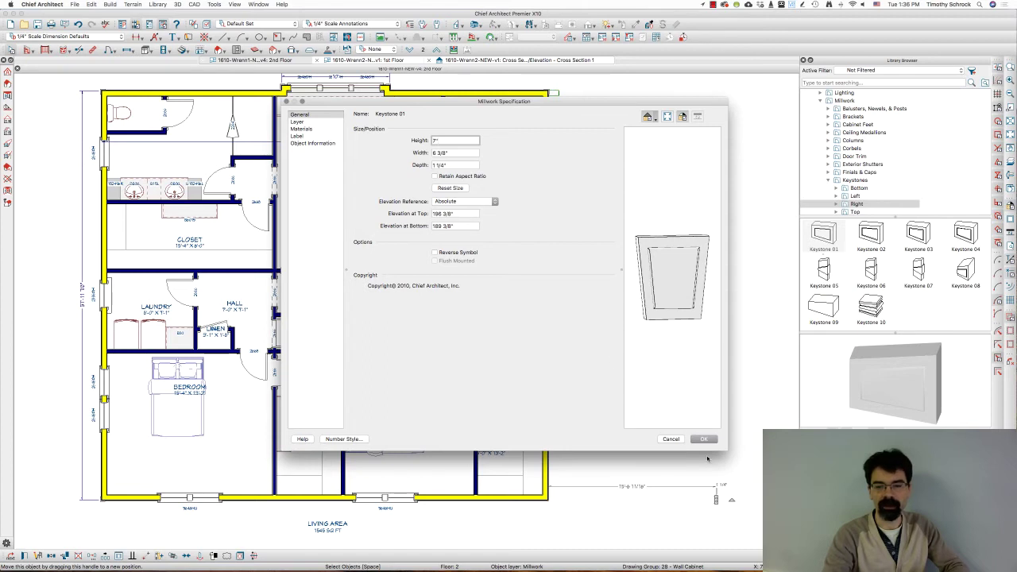
pyautogui.click(705, 440)
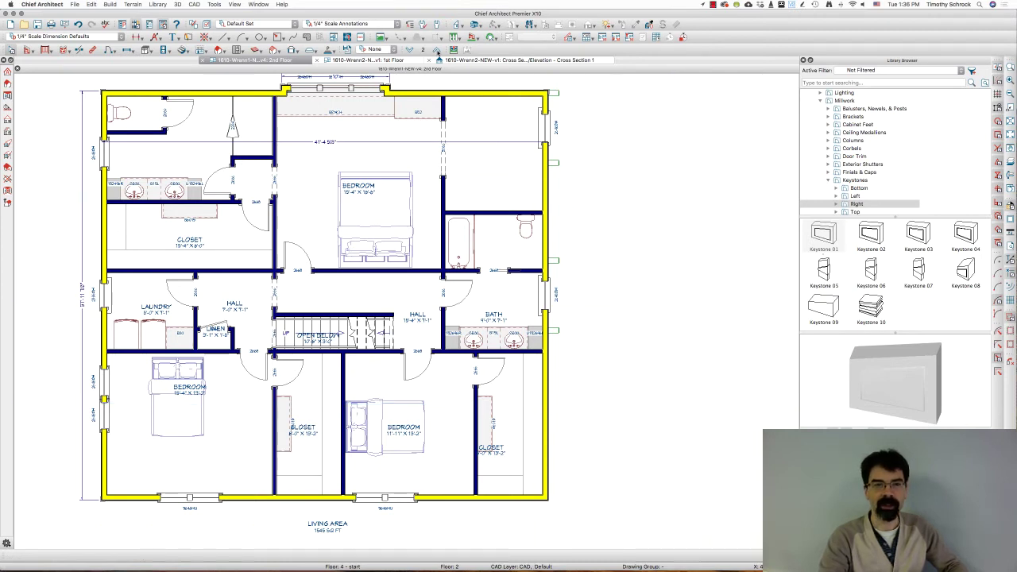
# Move the keystone from the second floor to the attic floor by cutting it and pasting it at the same position
pyautogui.click(436, 50)
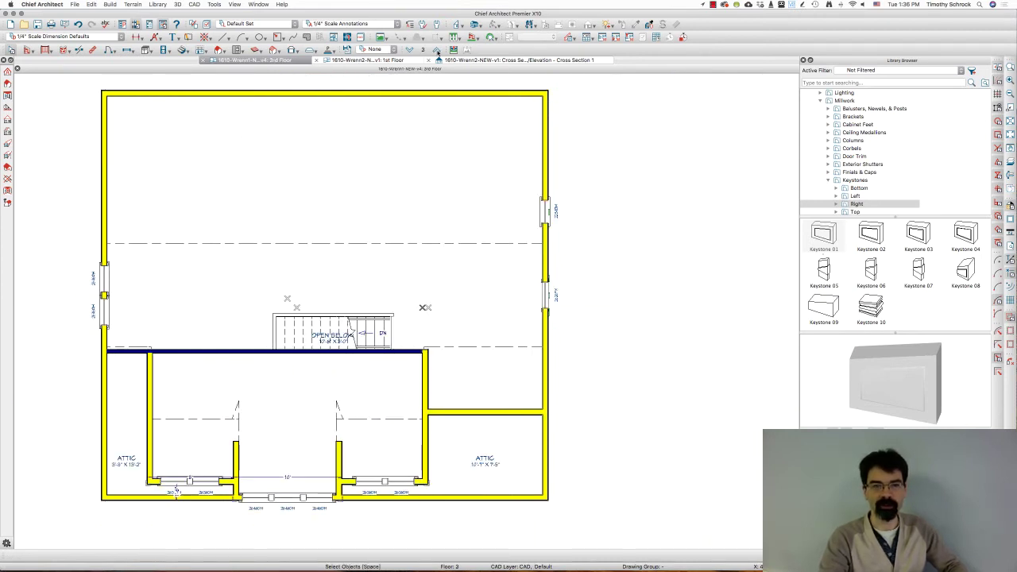
pyautogui.click(436, 50)
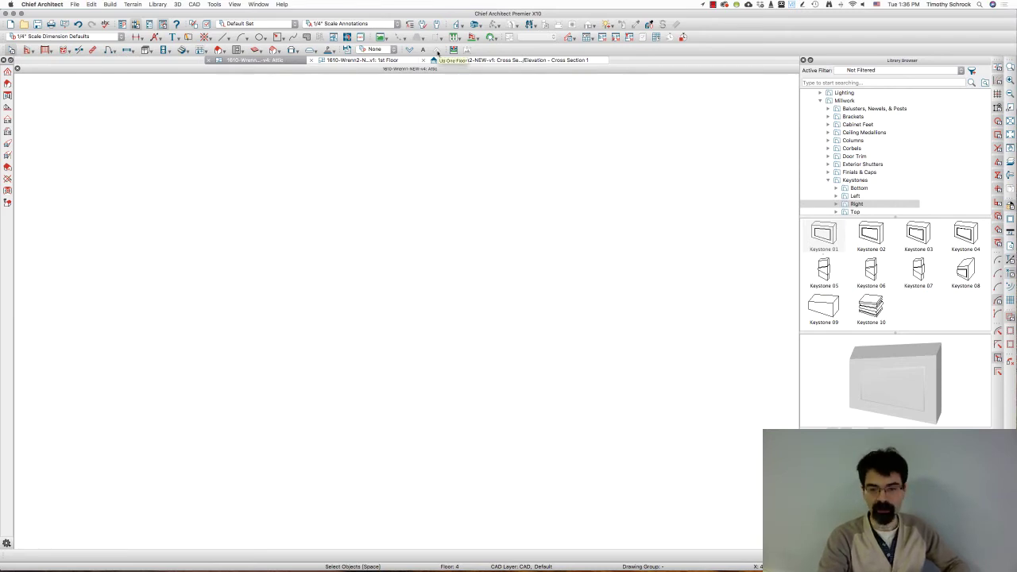
pyautogui.press('super+v')
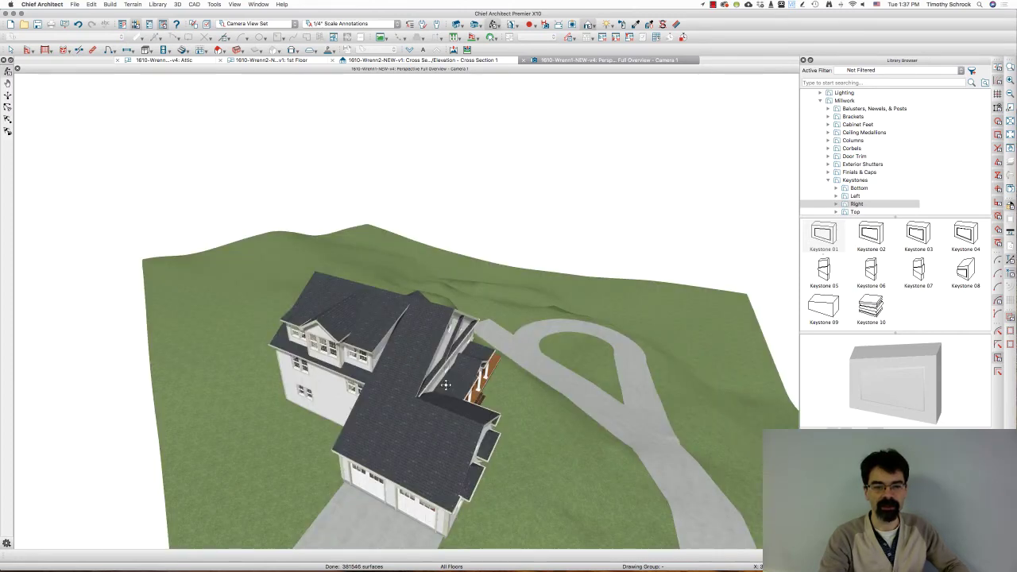
# Inspect the keystone above the arched gable window of the garage wing in a perspective full overview
pyautogui.moveTo(446, 385); pyautogui.dragTo(417, 363)
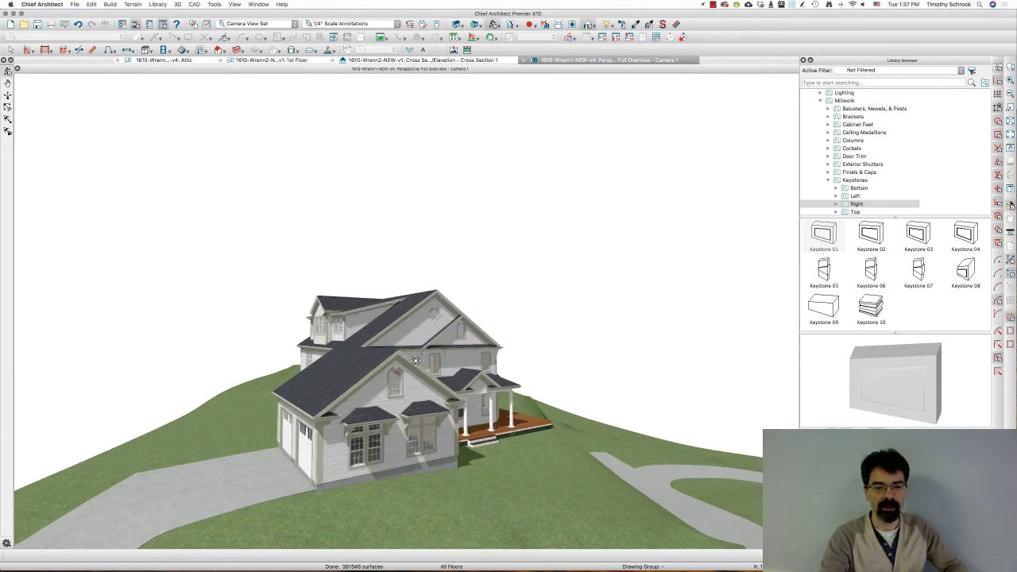
pyautogui.scroll(3, 396, 402)
pyautogui.scroll(2, 395, 402)
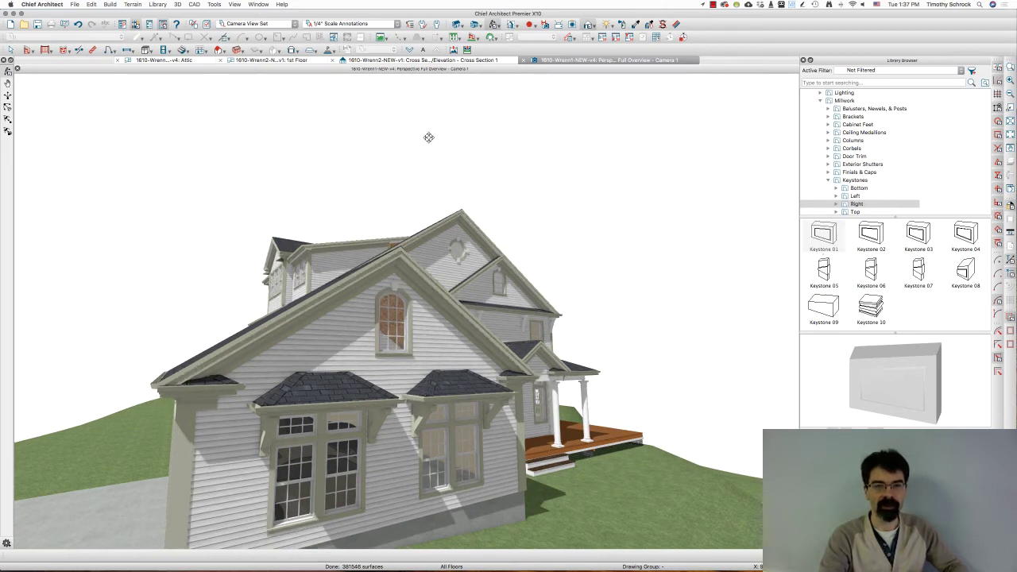
pyautogui.press('Left')
pyautogui.press('Left')
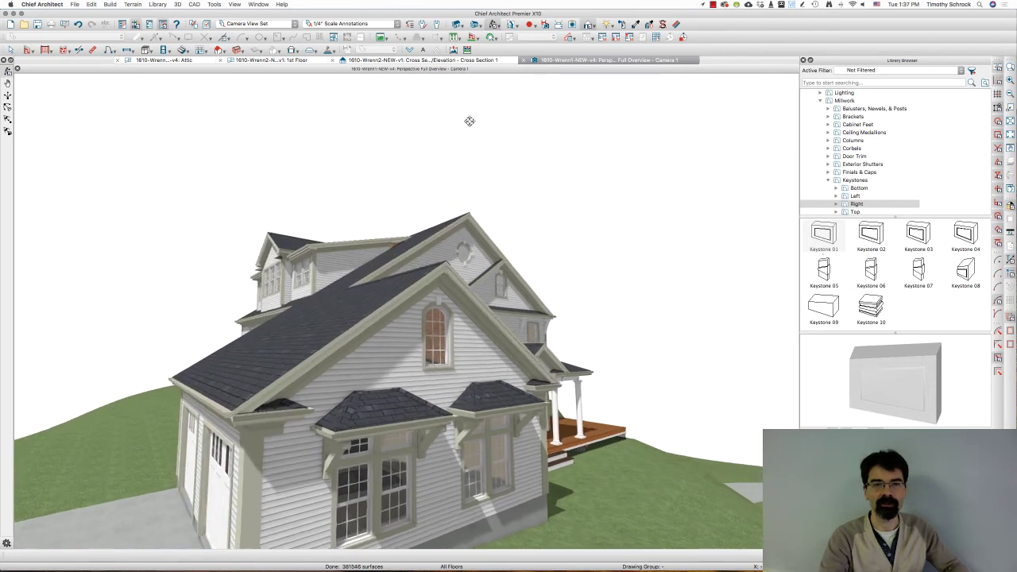
# Return to the second-floor plan and check the elevation reference of the Ranch bracket outside the bath wall
pyautogui.click(182, 61)
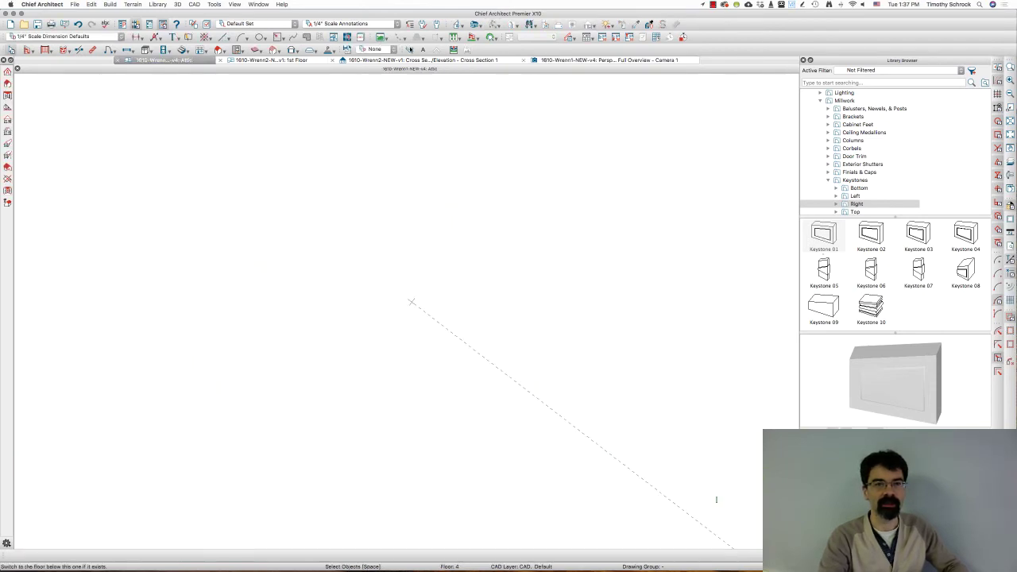
pyautogui.click(410, 49)
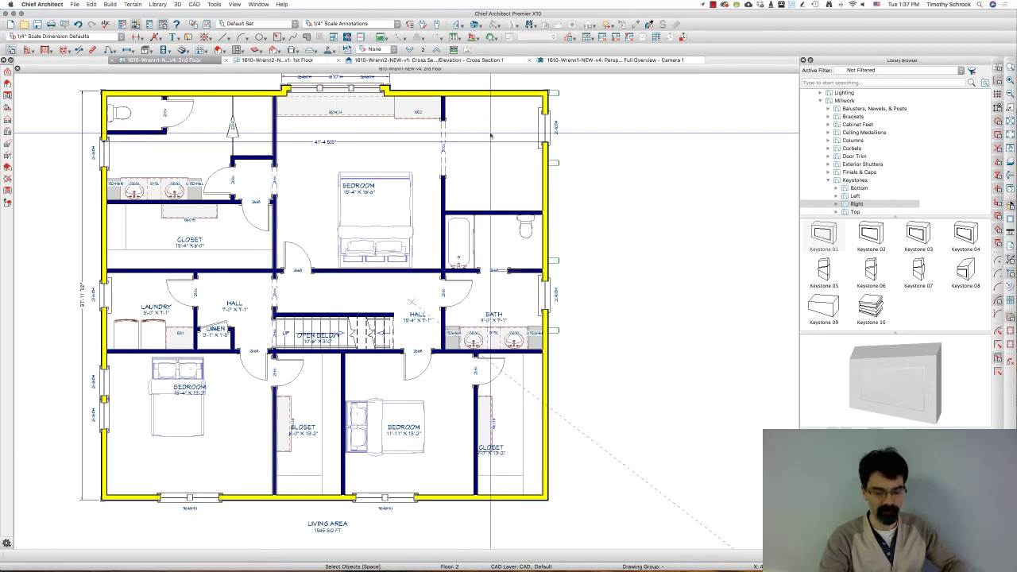
pyautogui.press('F6')
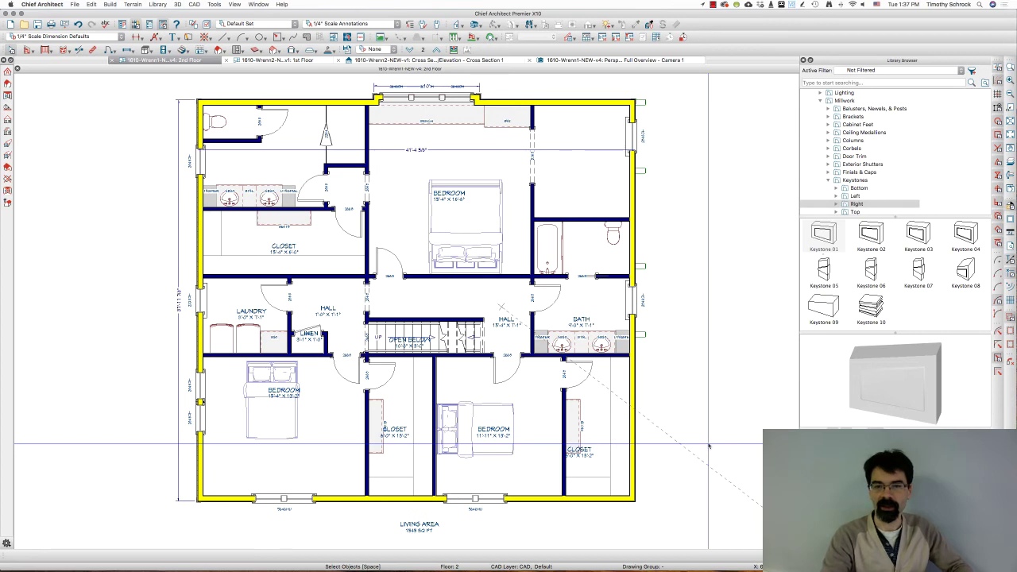
pyautogui.click(641, 334)
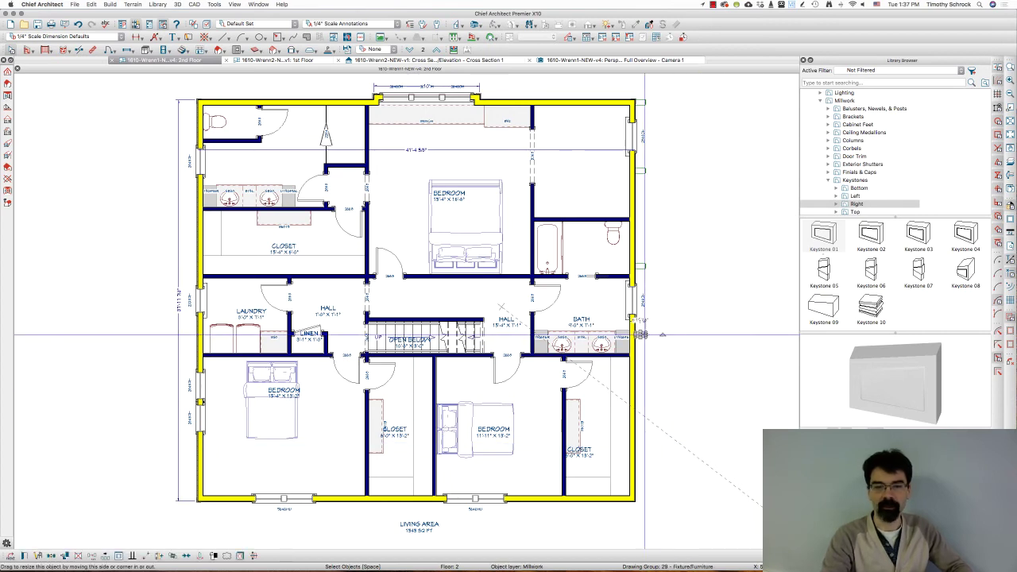
pyautogui.doubleClick(642, 334)
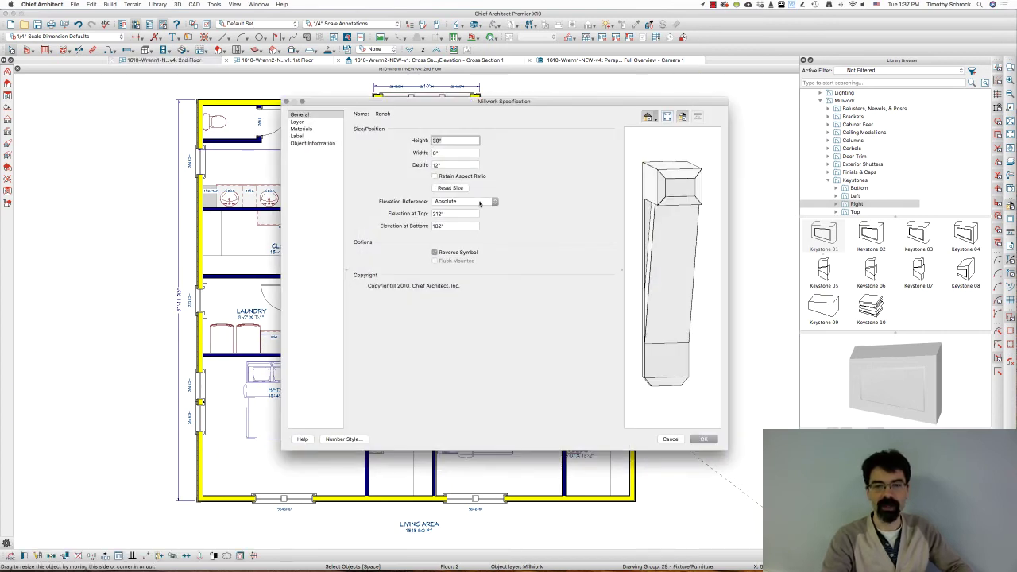
pyautogui.click(703, 438)
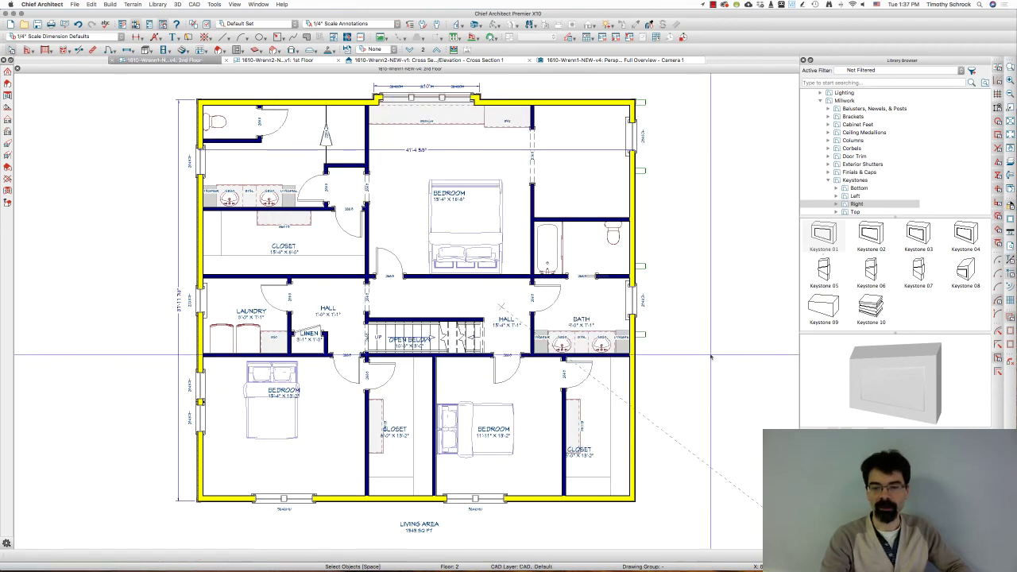